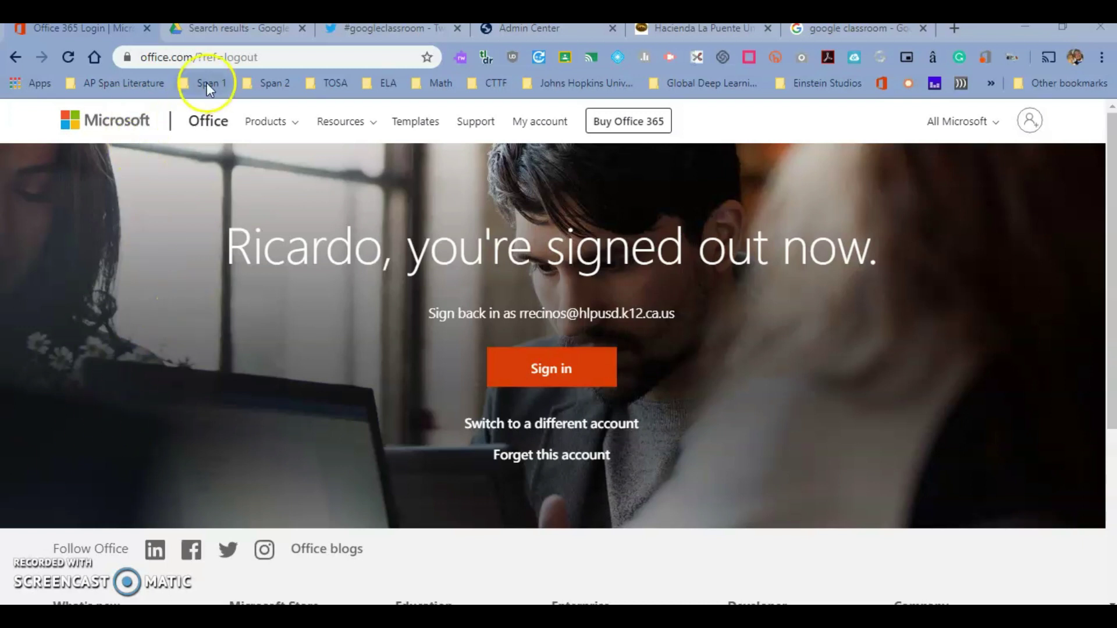
Sign back in from the signed-out page to reach the Office 365 home
click(268, 57)
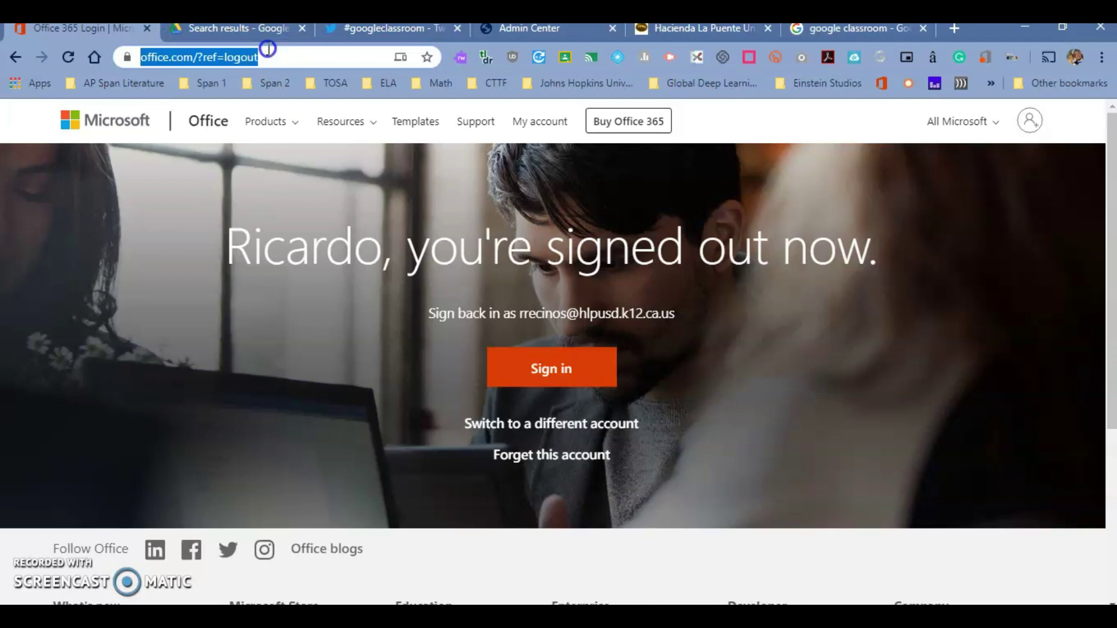
click(602, 371)
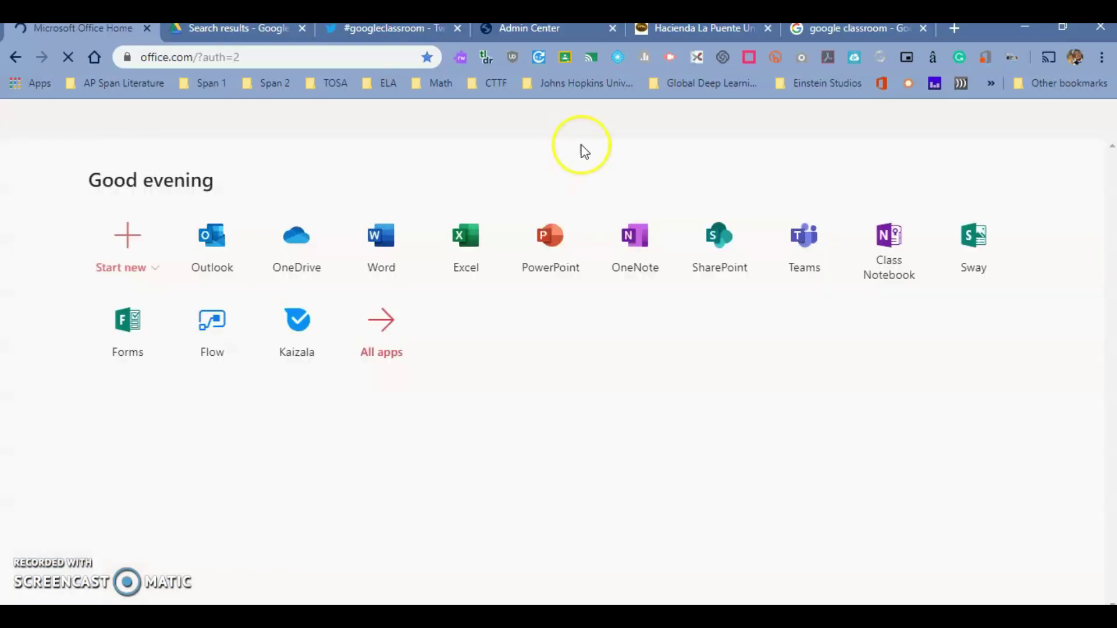
From the district site's Staff Internal Use Only page, launch Helios Evaluations
click(679, 33)
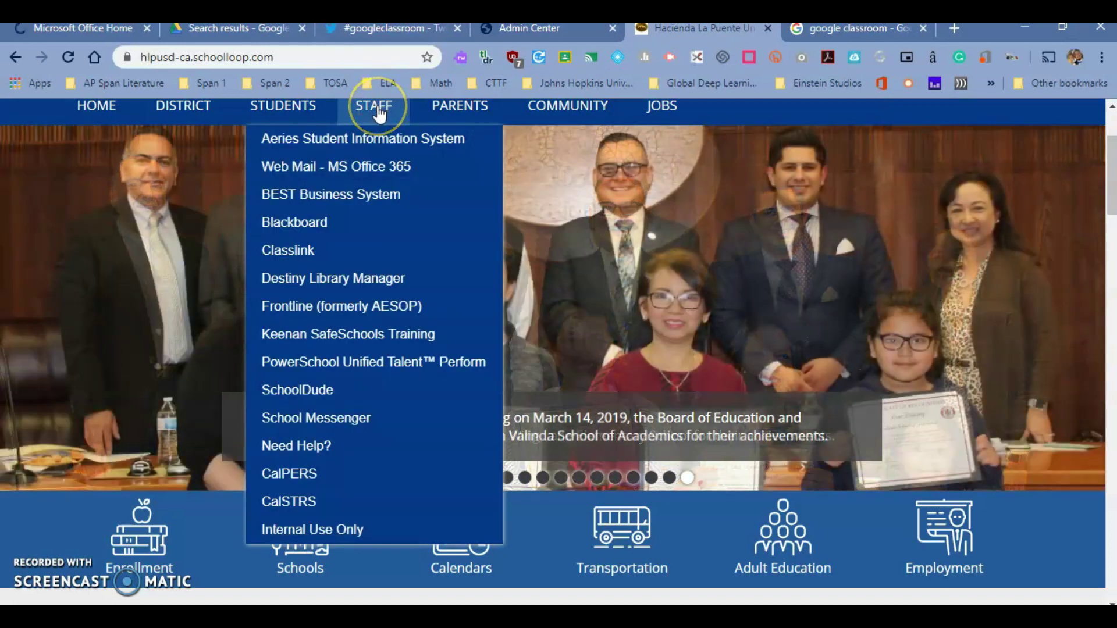
mouse_move(374, 106)
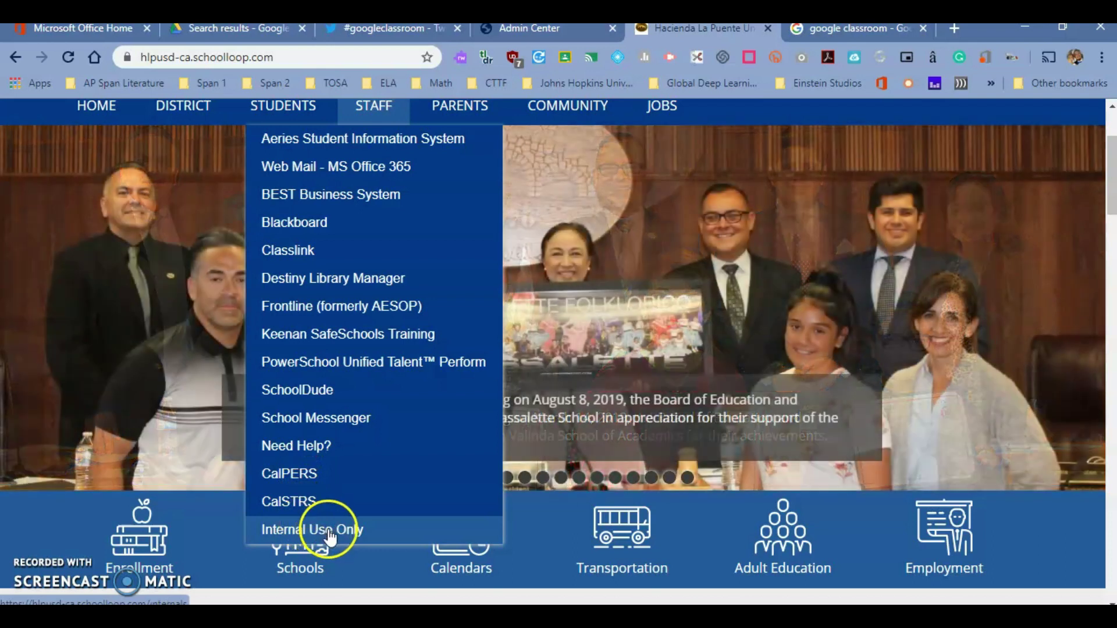
click(331, 534)
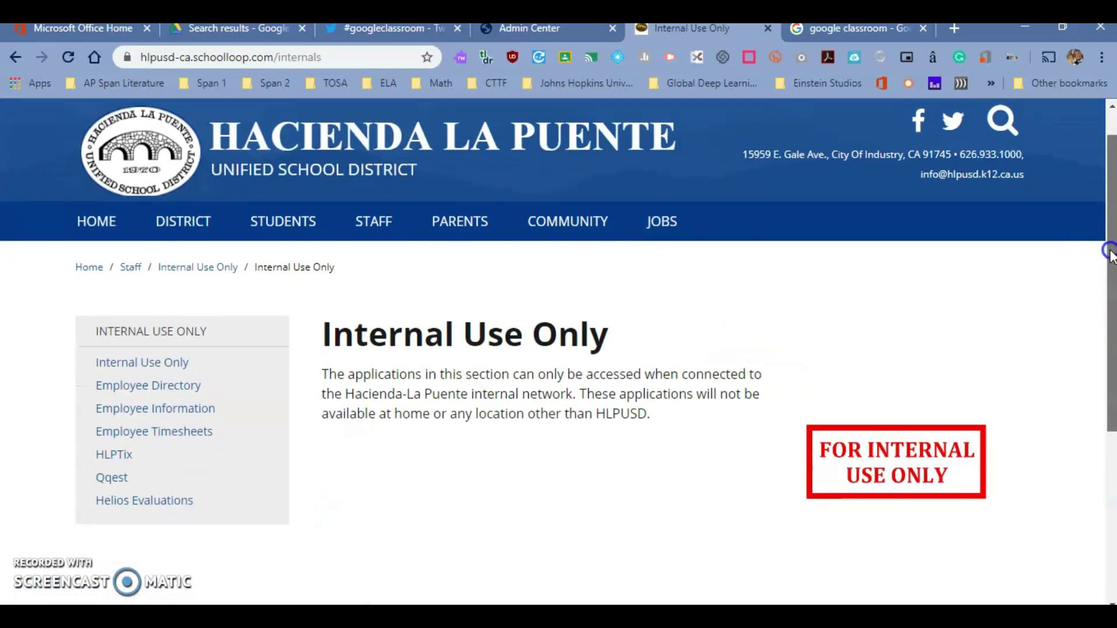
drag(1108, 231, 1108, 266)
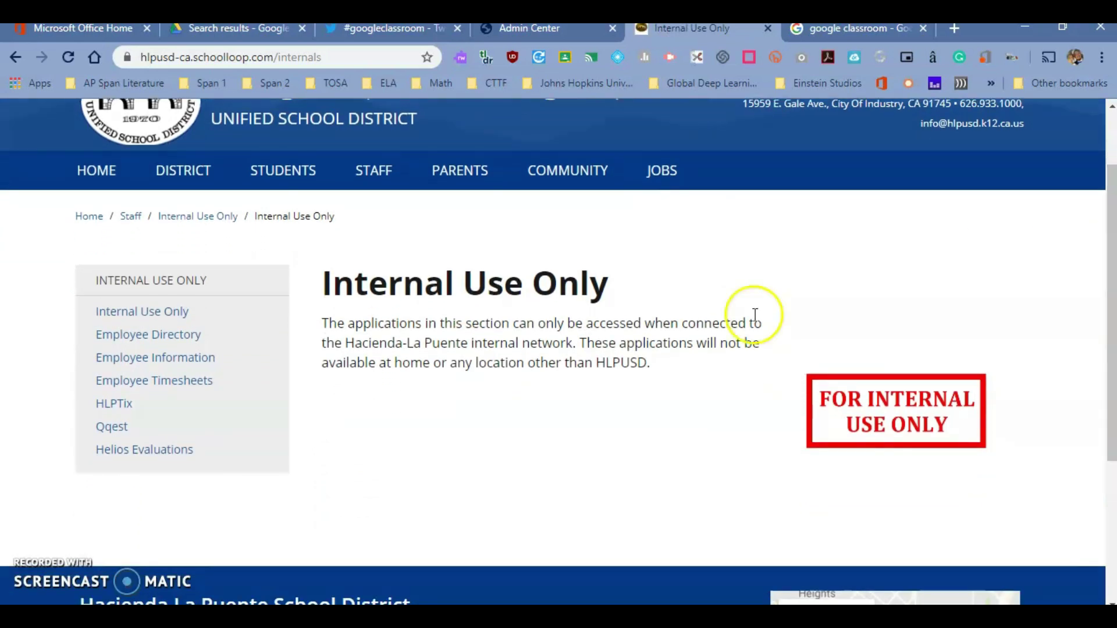
click(135, 458)
click(135, 457)
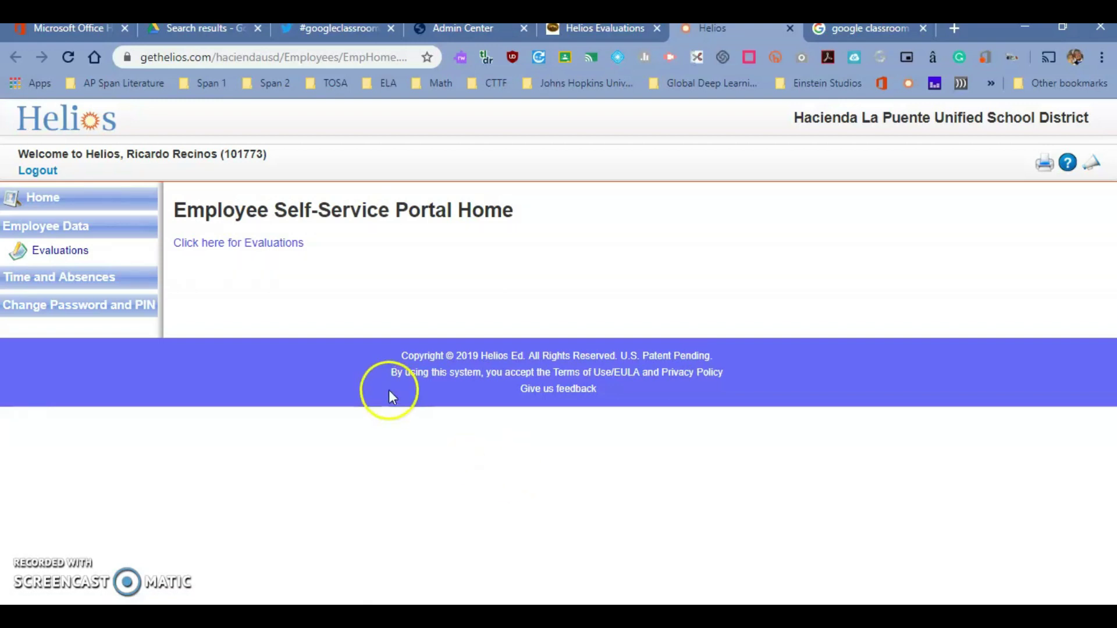
Go to the Evaluations list and set the first row's Type to Individual Development Plan
click(231, 243)
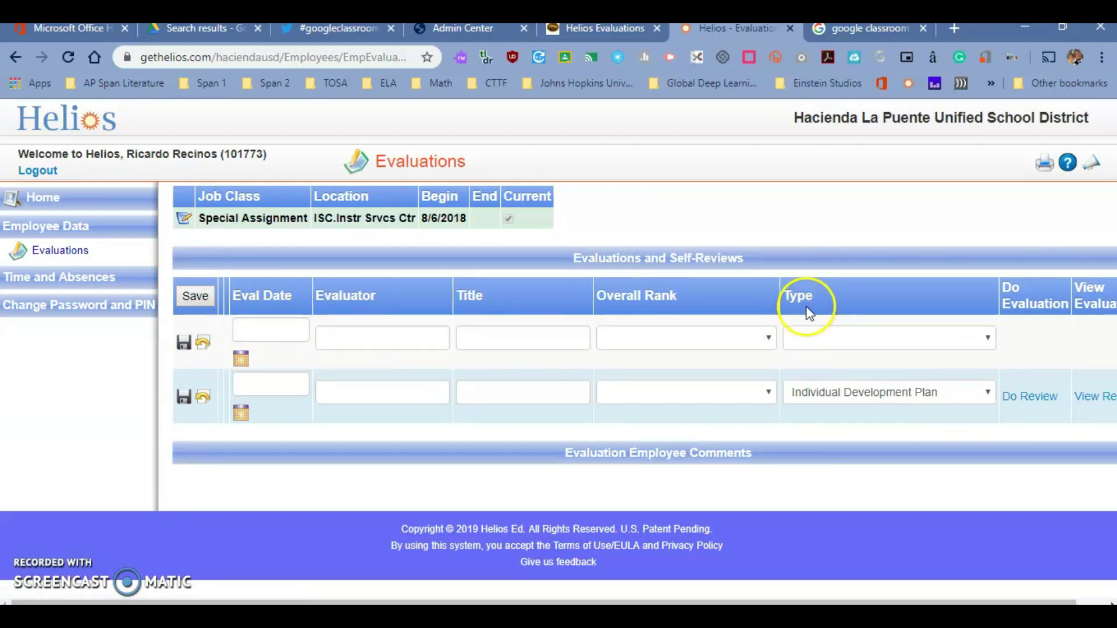
click(986, 342)
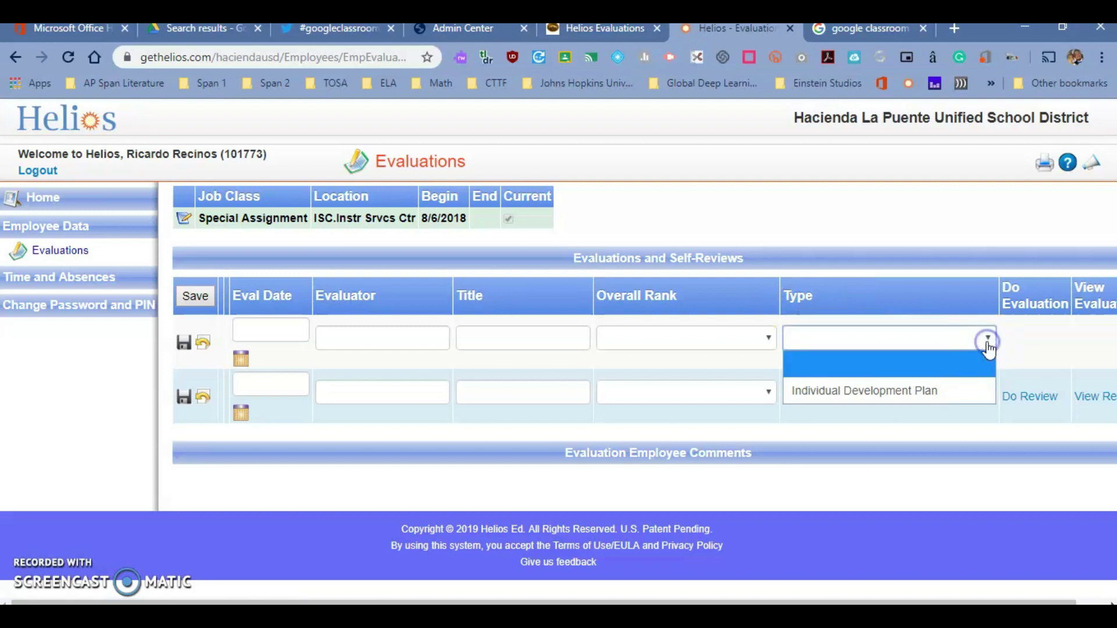
click(932, 390)
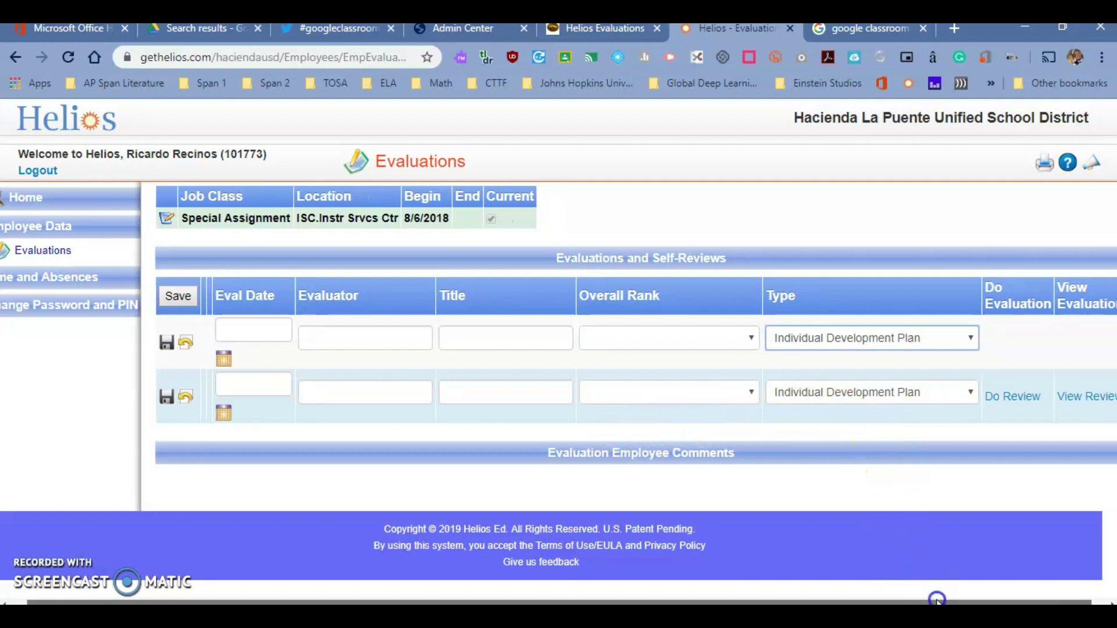
drag(923, 600, 960, 600)
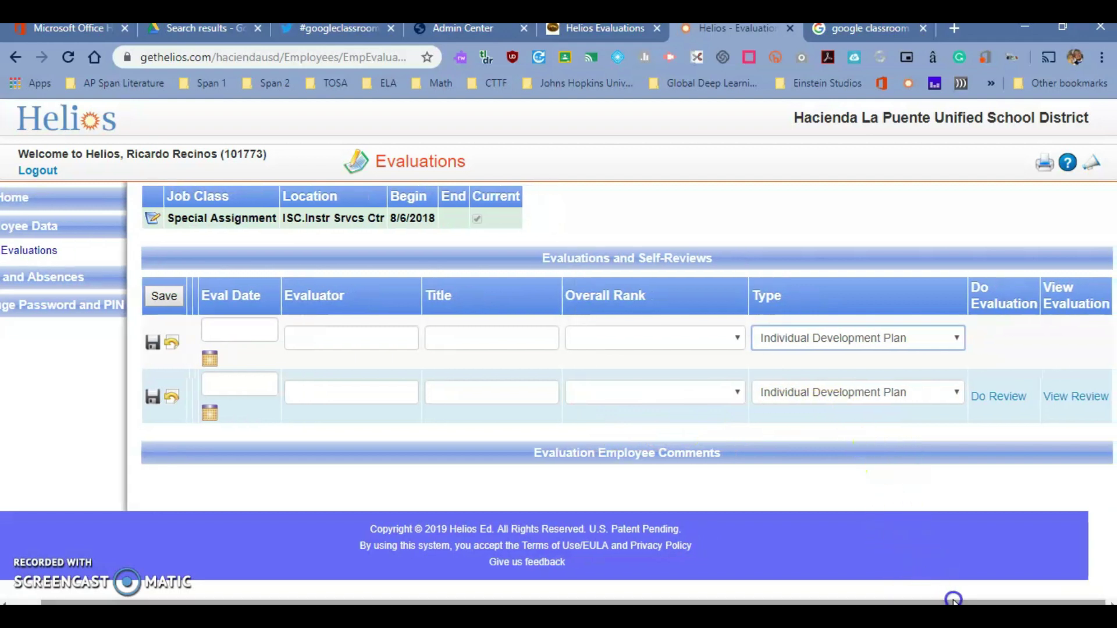
Start the review in a maximized window and set the evaluation date to 8/21/2019
click(998, 397)
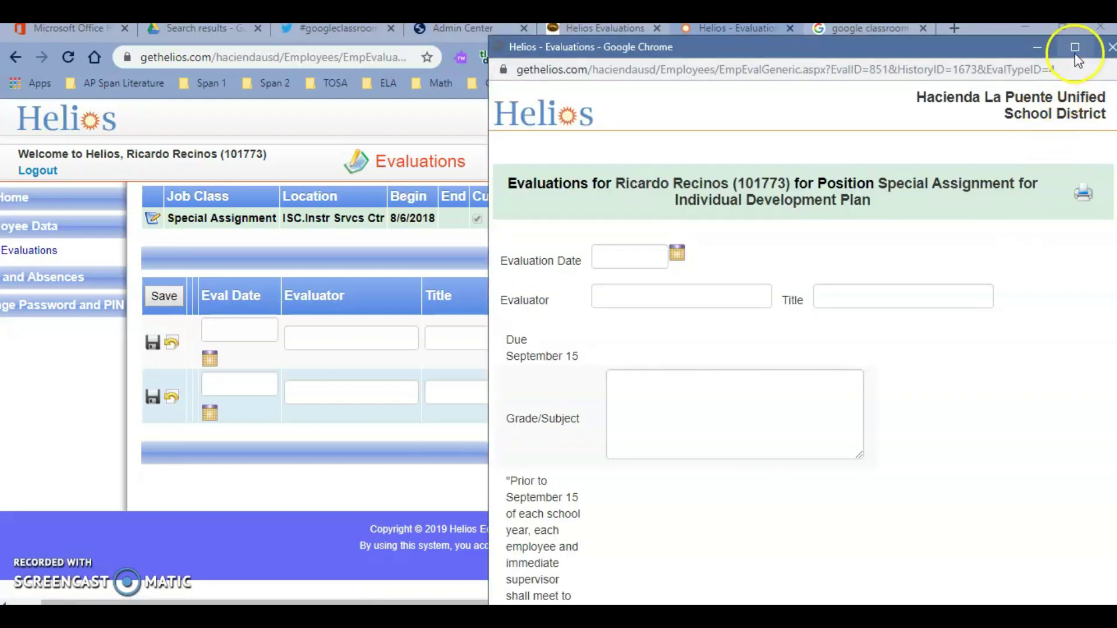
click(1075, 49)
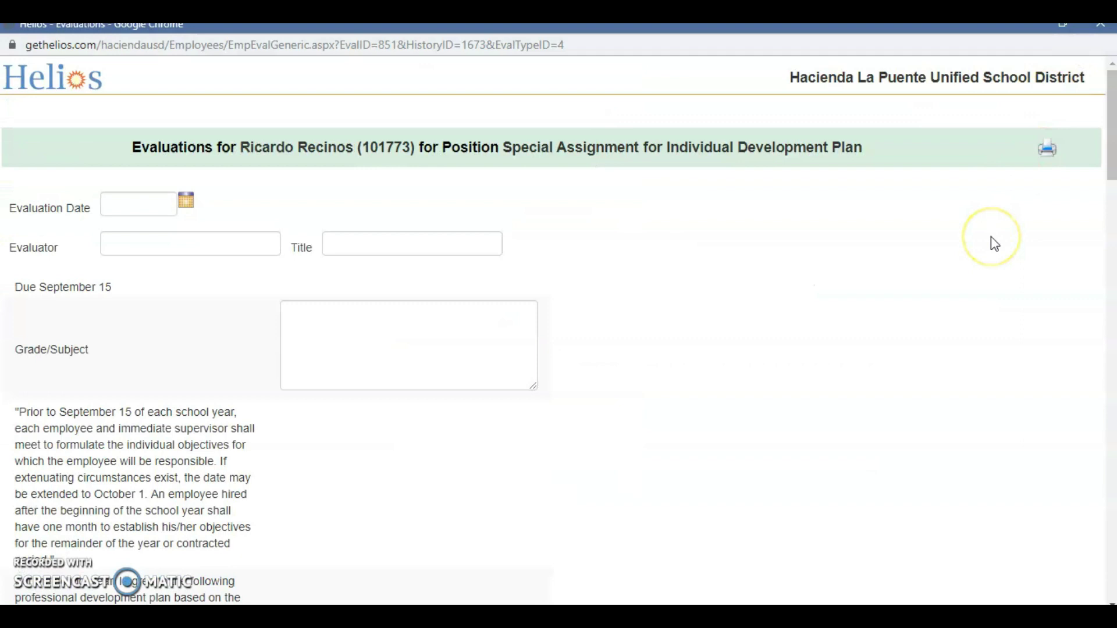
click(185, 200)
click(234, 301)
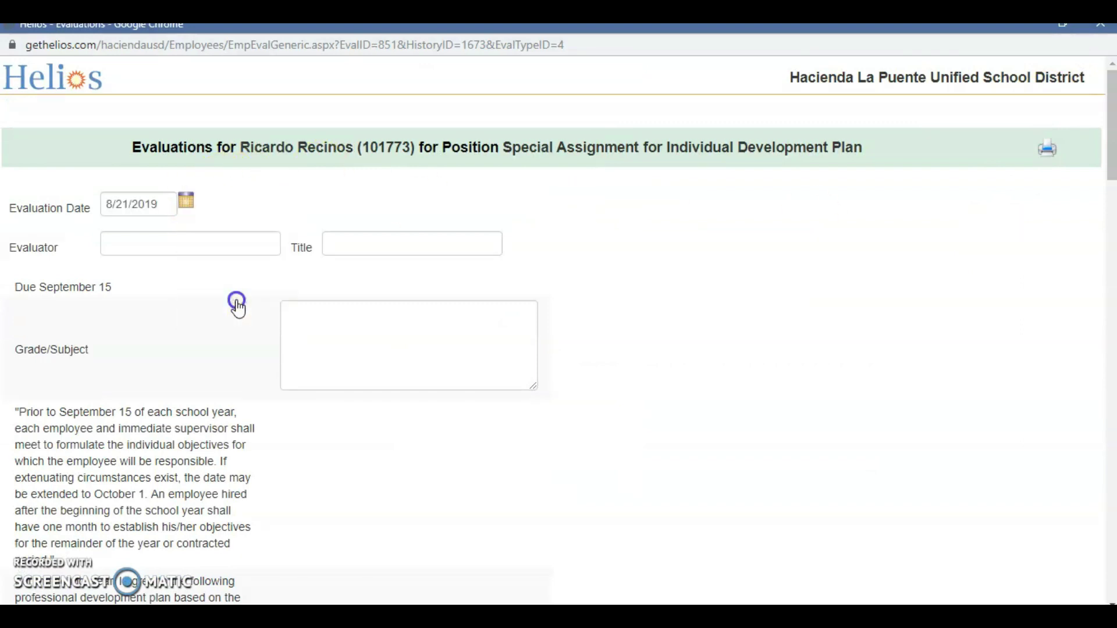
Visit the Evaluator, Title and Grade/Subject fields, then expand the Standard 1 Elements list
click(173, 247)
click(367, 244)
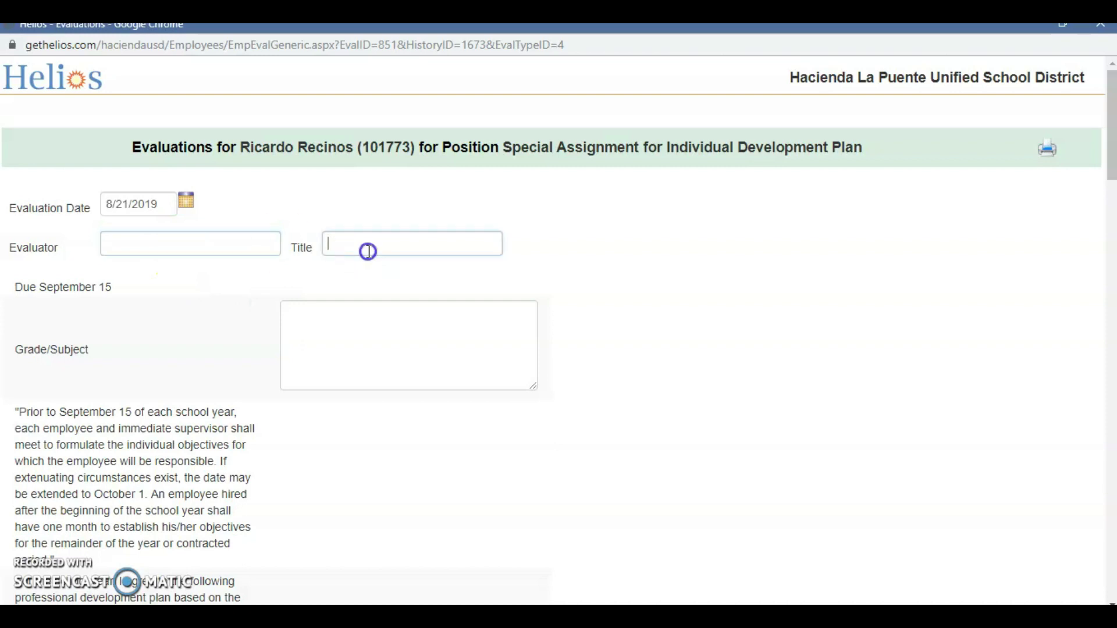
click(341, 332)
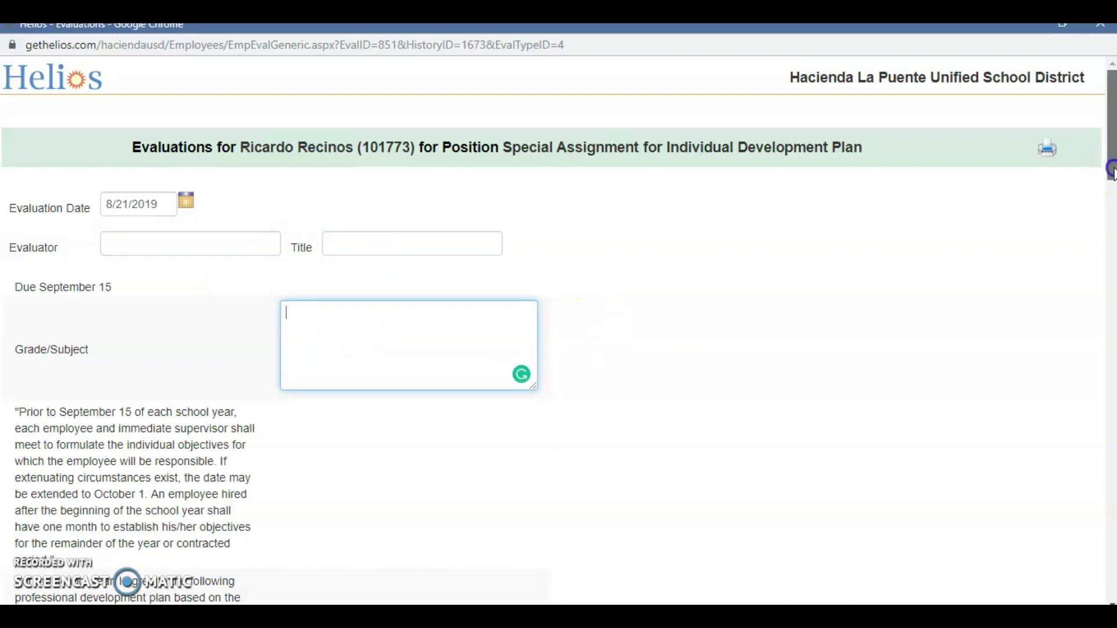
drag(1112, 175, 1111, 263)
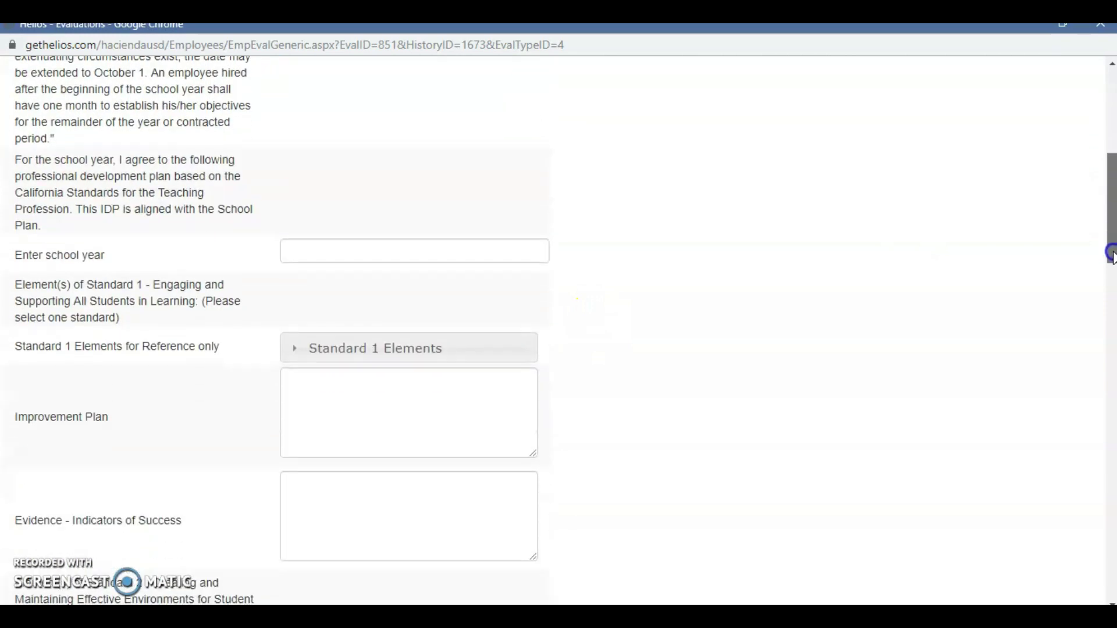
click(460, 301)
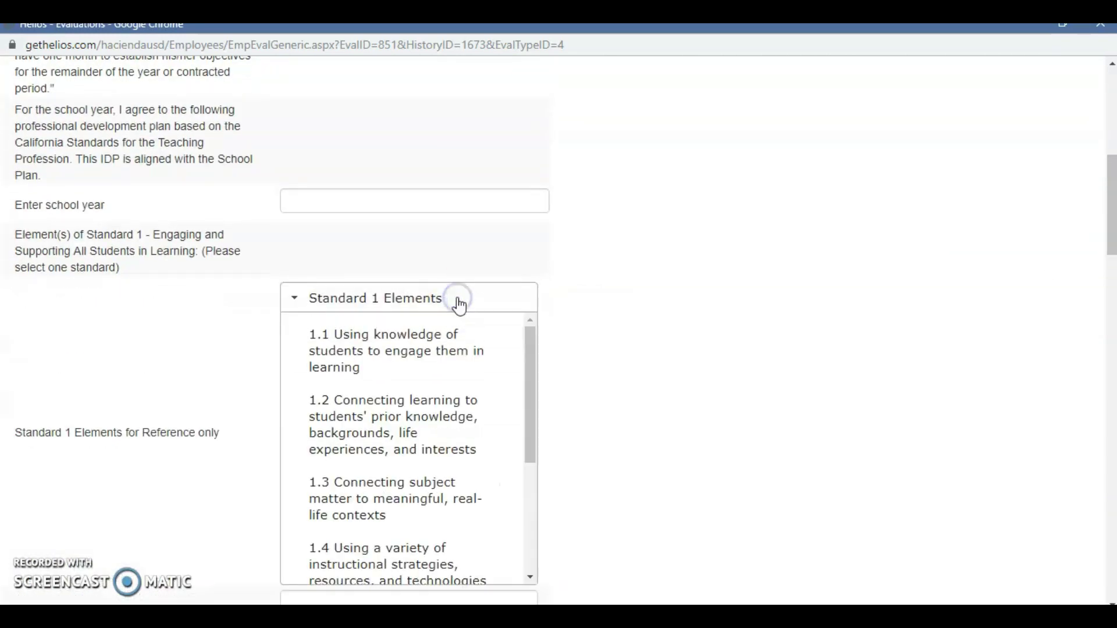
click(702, 320)
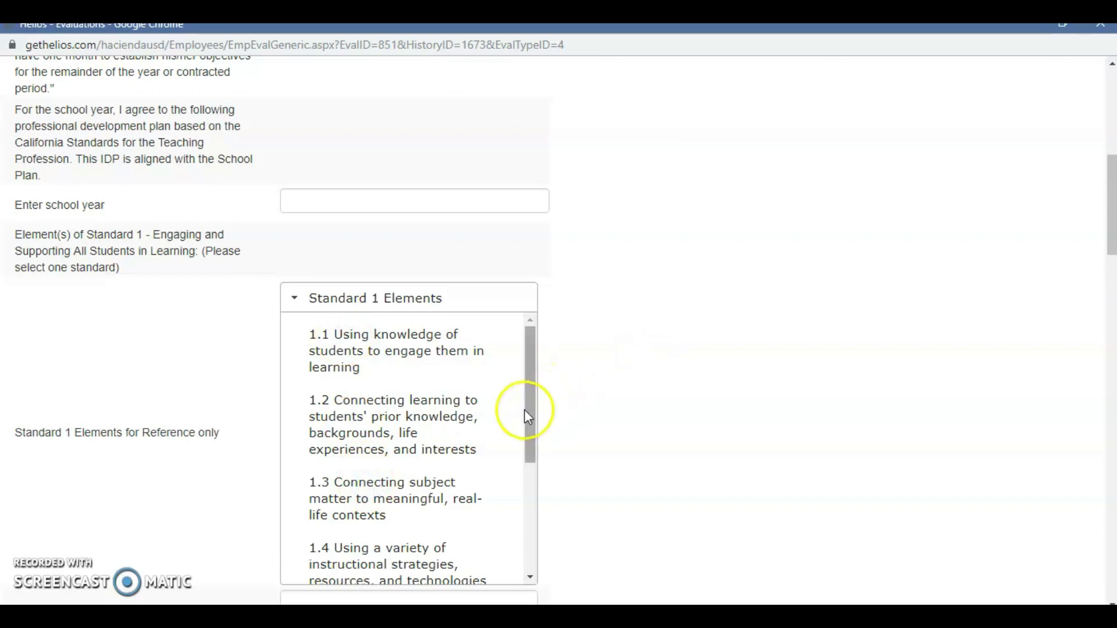
drag(528, 409, 528, 505)
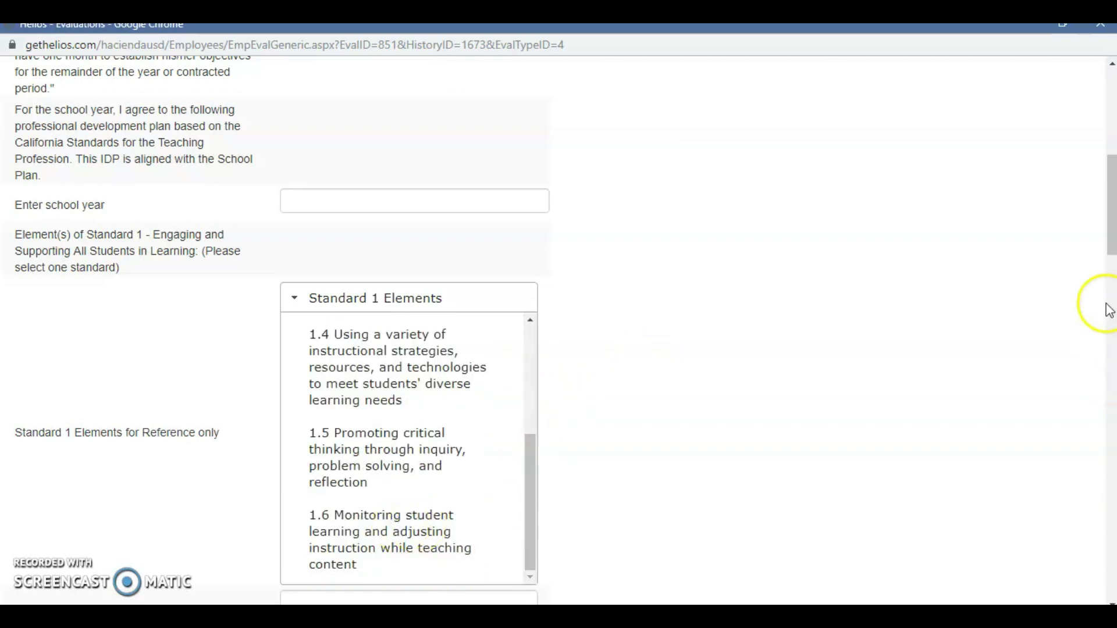
drag(1110, 227, 1110, 288)
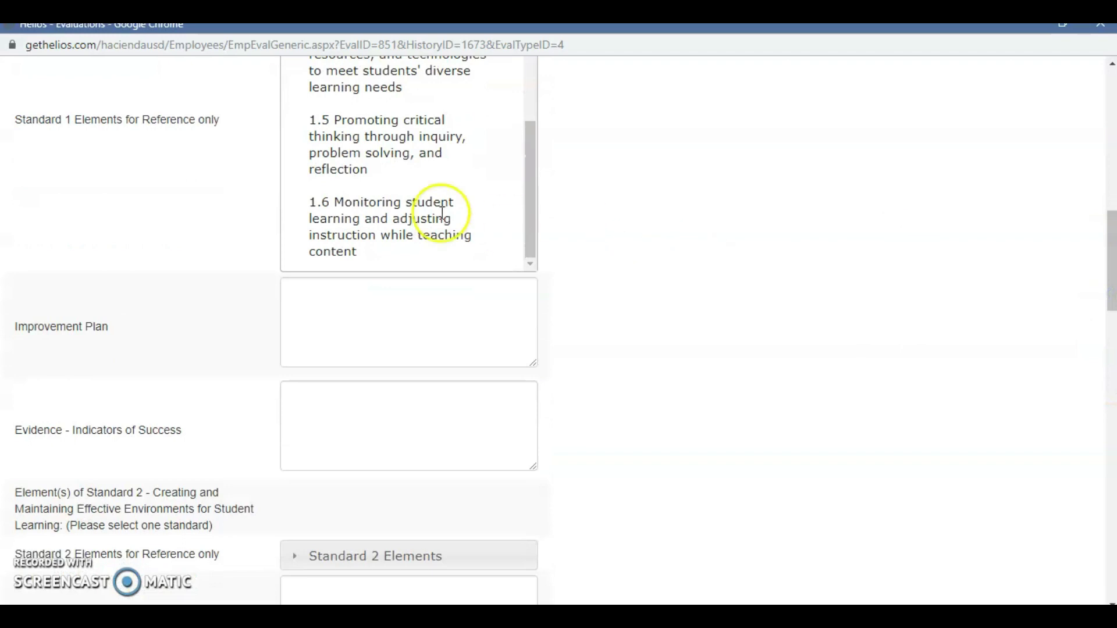
Visit the Standard 1 Improvement Plan and Evidence boxes, then expand Standard 2 Elements and its Improvement Plan
click(319, 289)
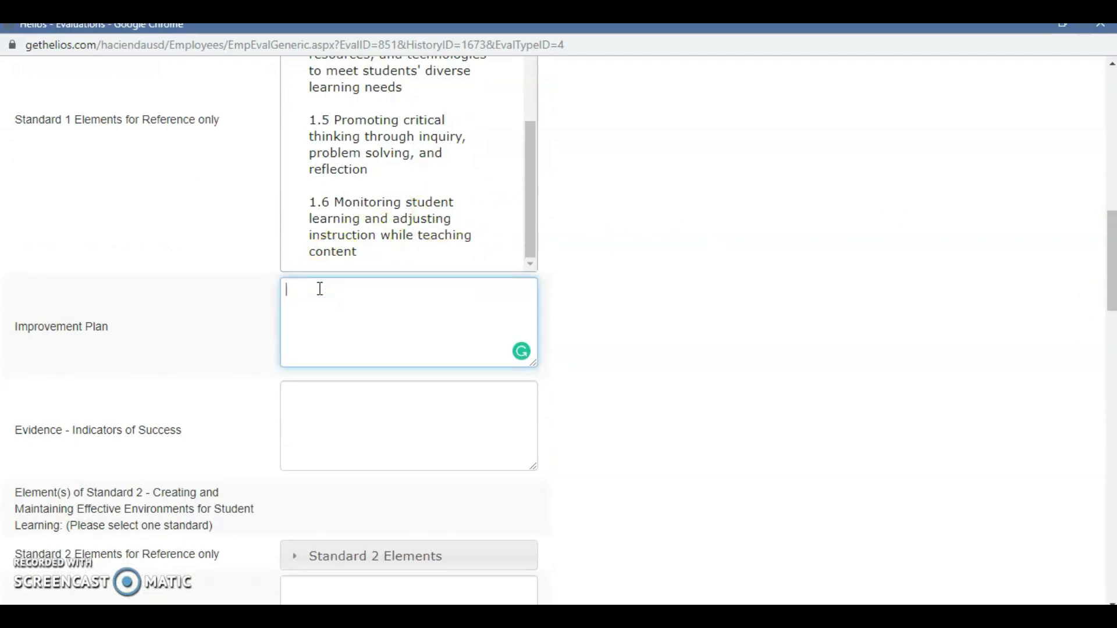
click(390, 411)
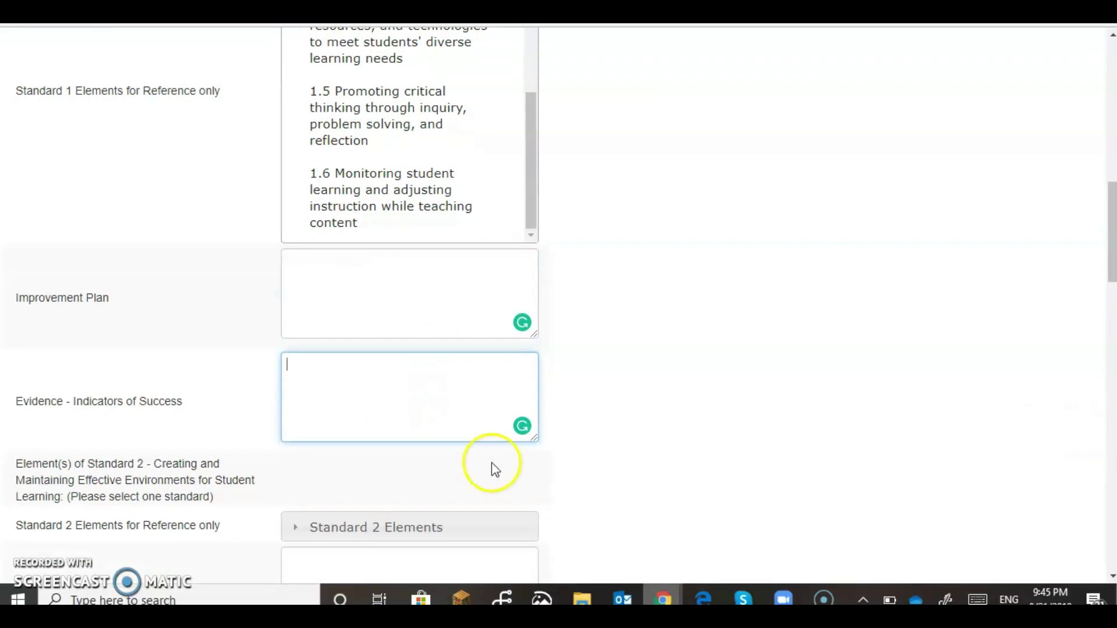
click(1110, 262)
drag(1110, 242, 1110, 297)
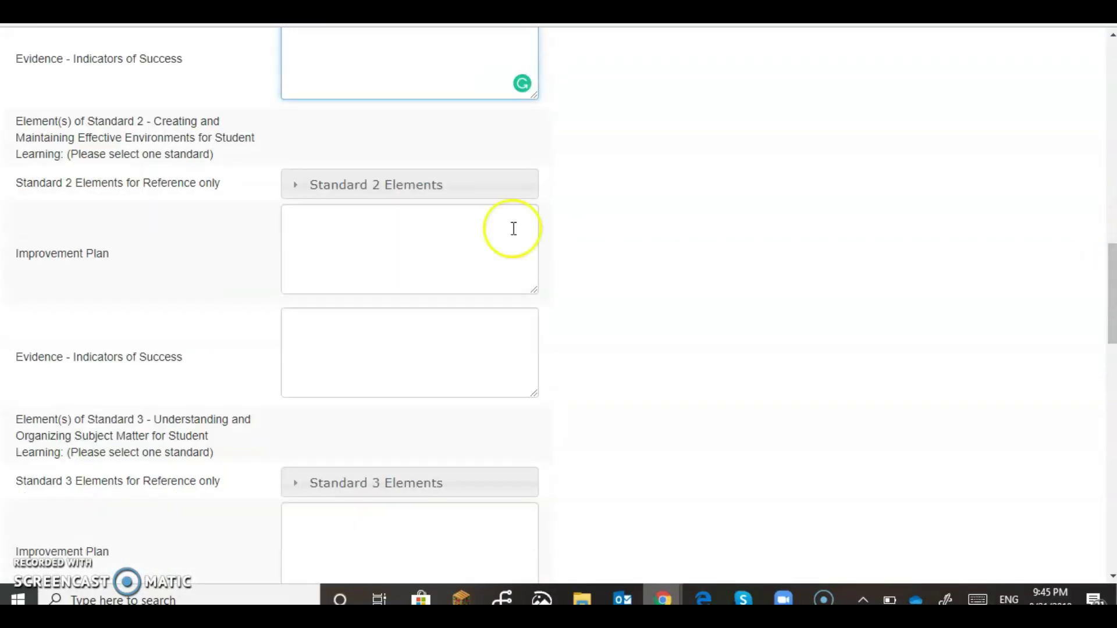
click(388, 186)
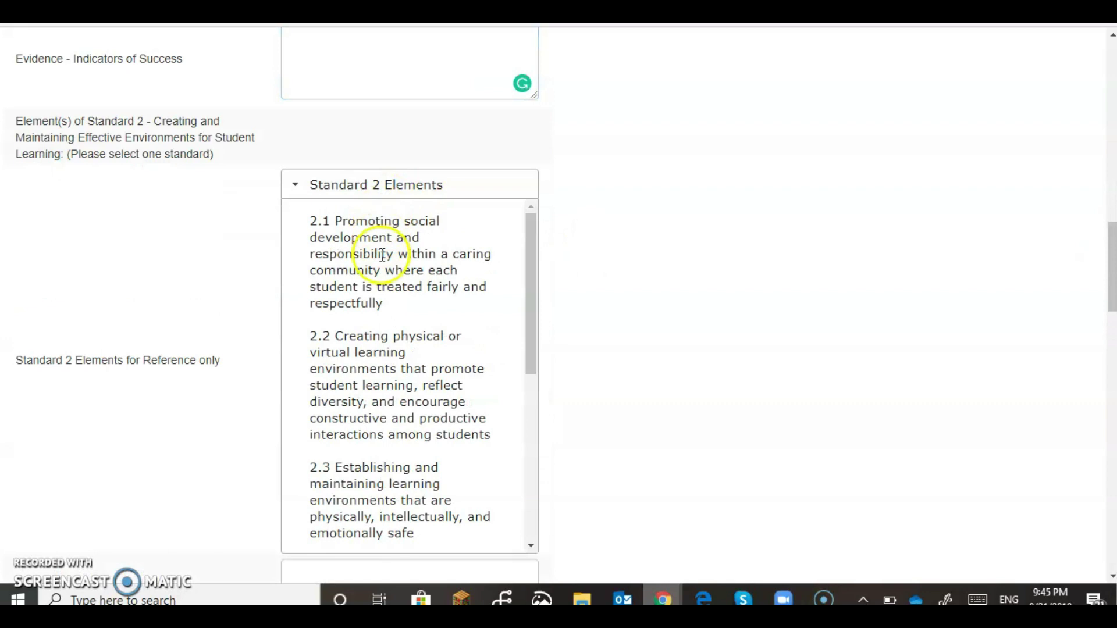
drag(531, 288, 520, 493)
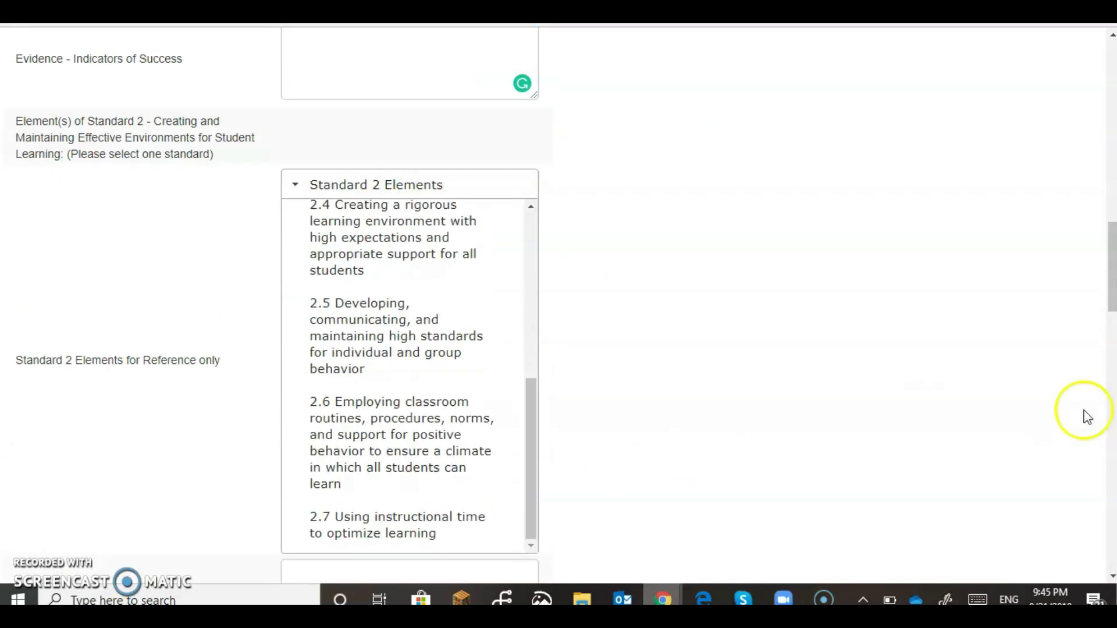
drag(1109, 288, 1109, 367)
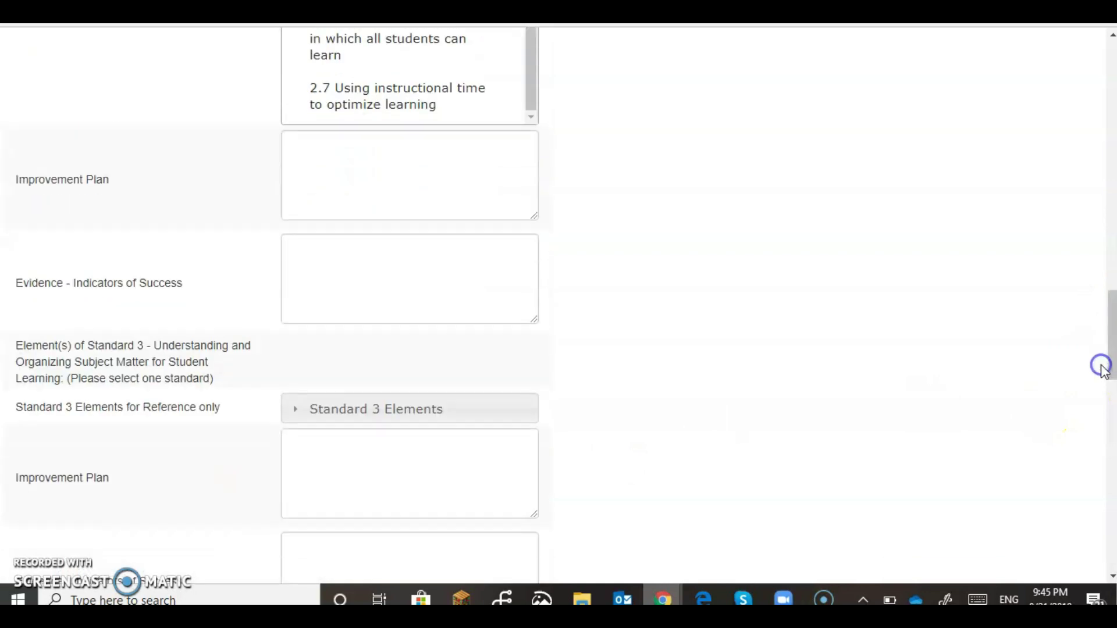
click(332, 166)
drag(1110, 331, 1102, 513)
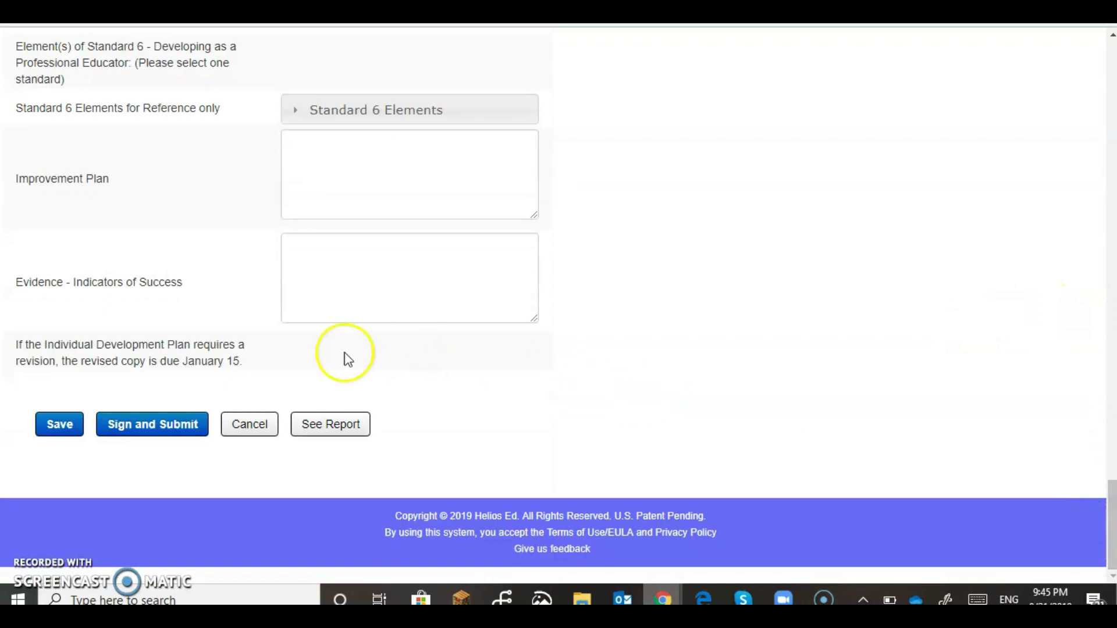
Cancel the form and confirm discarding changes, returning to the Evaluations list
click(59, 426)
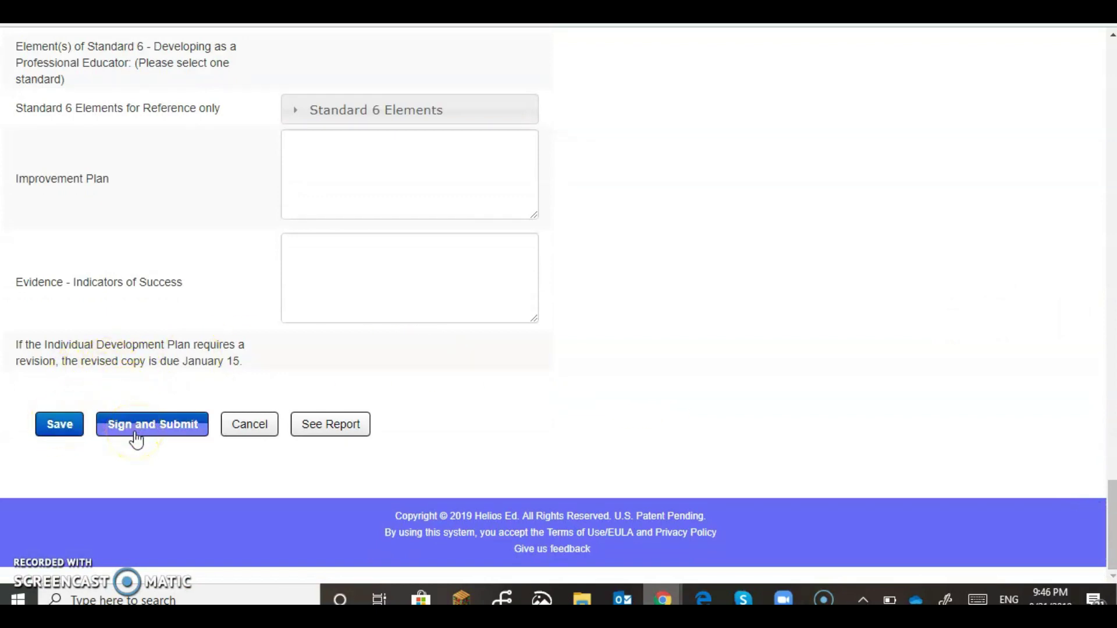
click(249, 424)
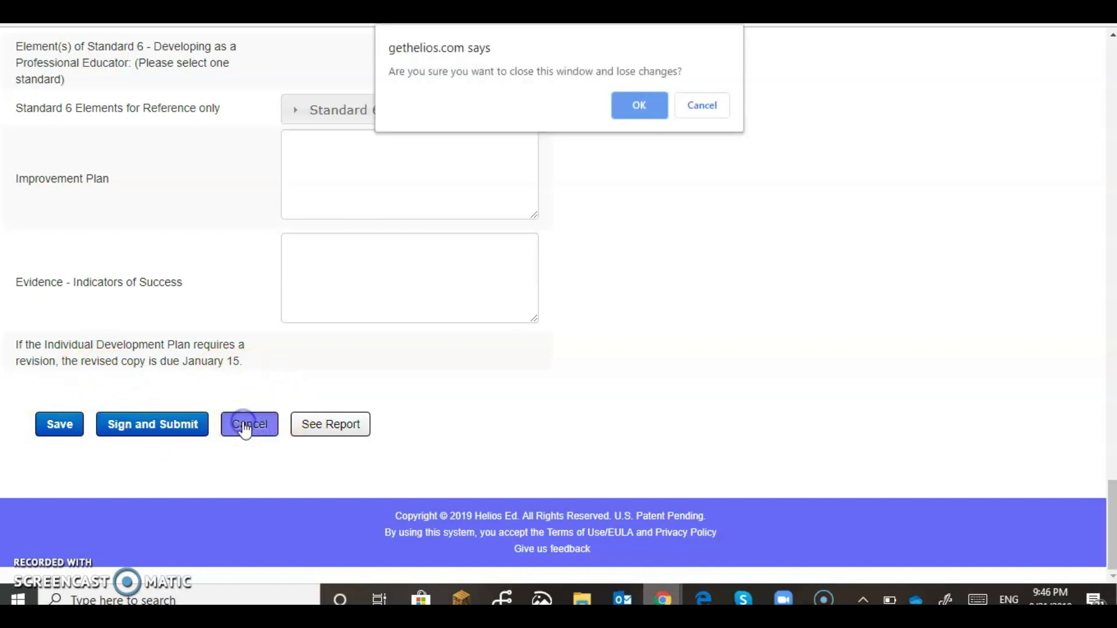
click(638, 103)
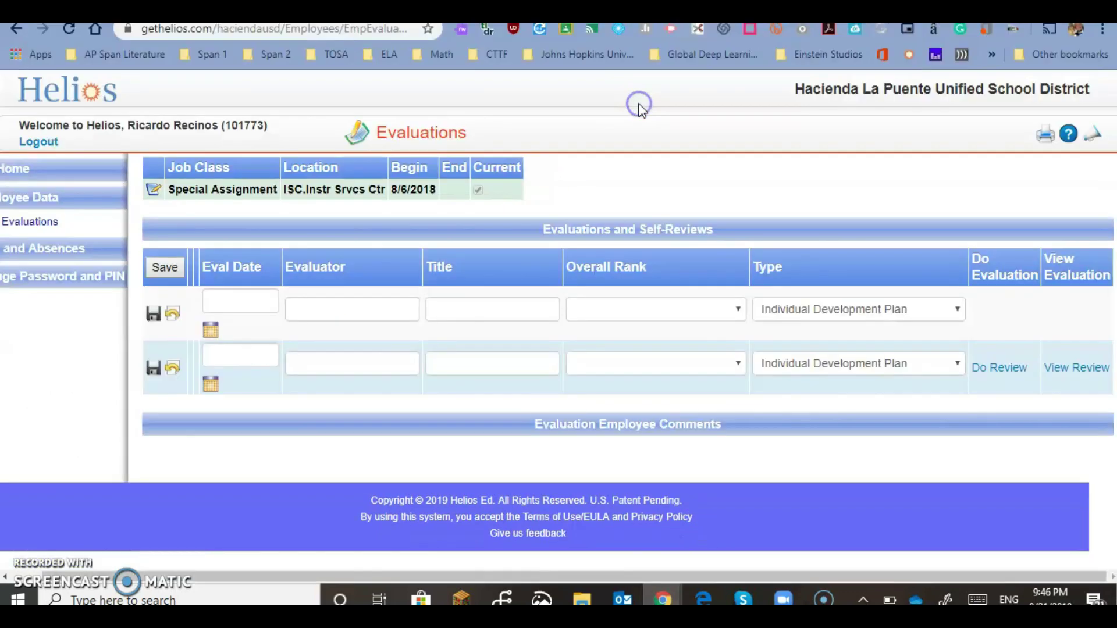